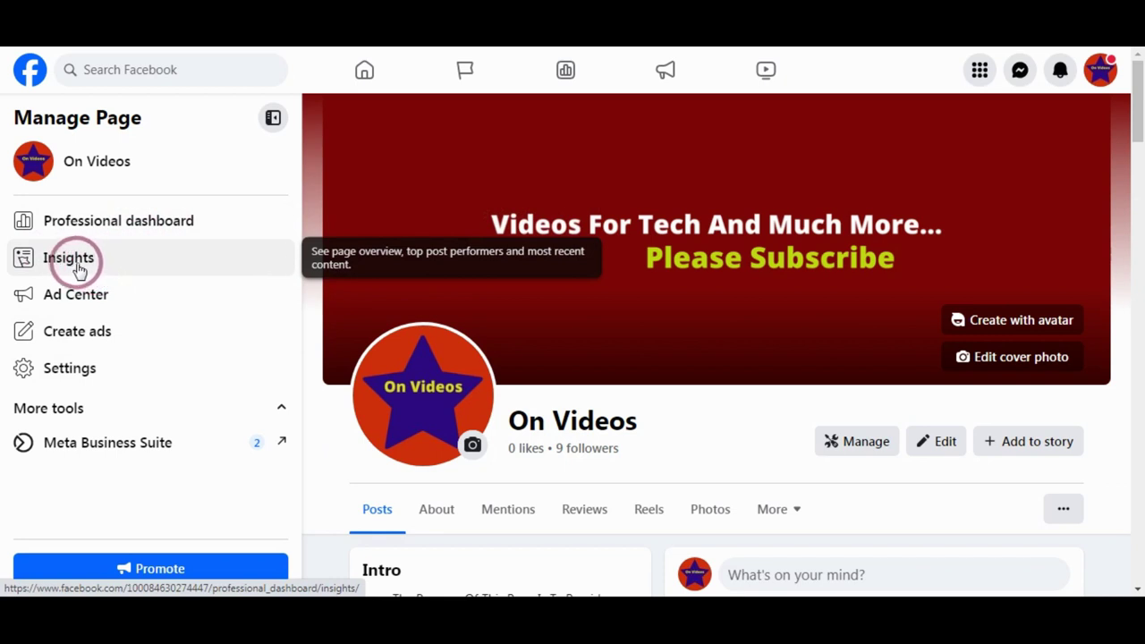
Open the On Videos page's Professional dashboard insights and review its Content and Audience sections
click(76, 268)
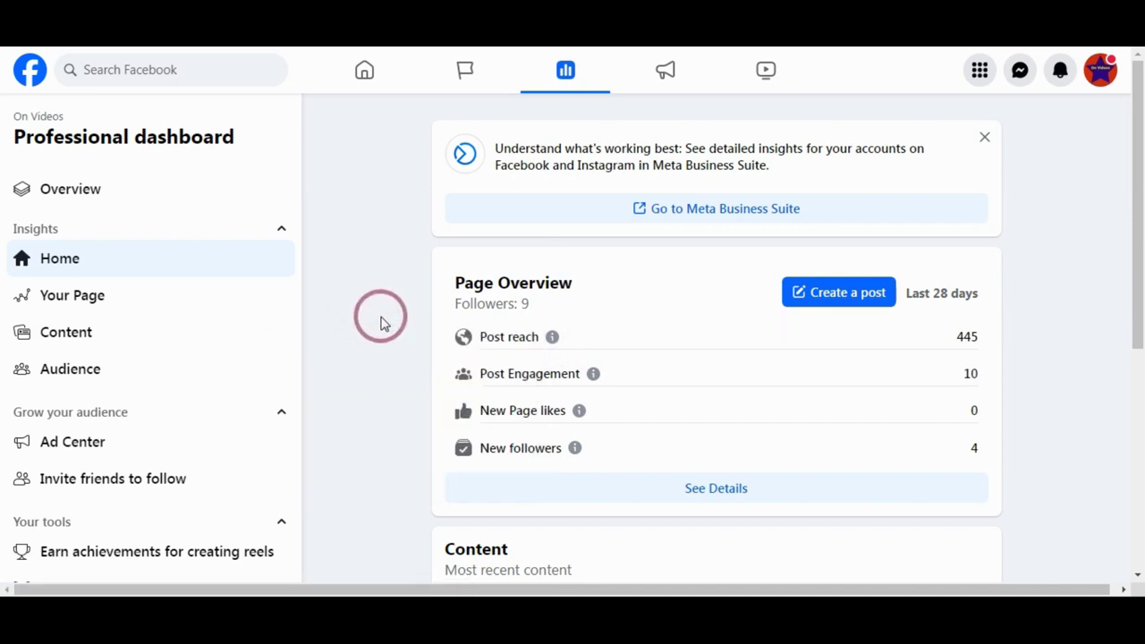
drag(1139, 277, 1138, 591)
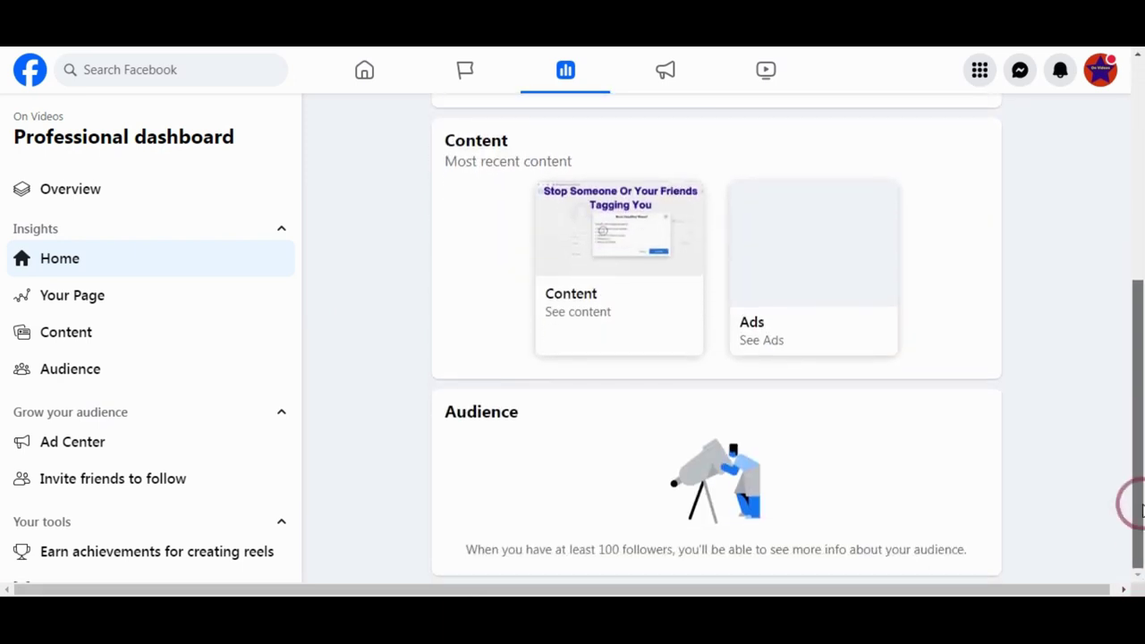
drag(1140, 492, 1127, 169)
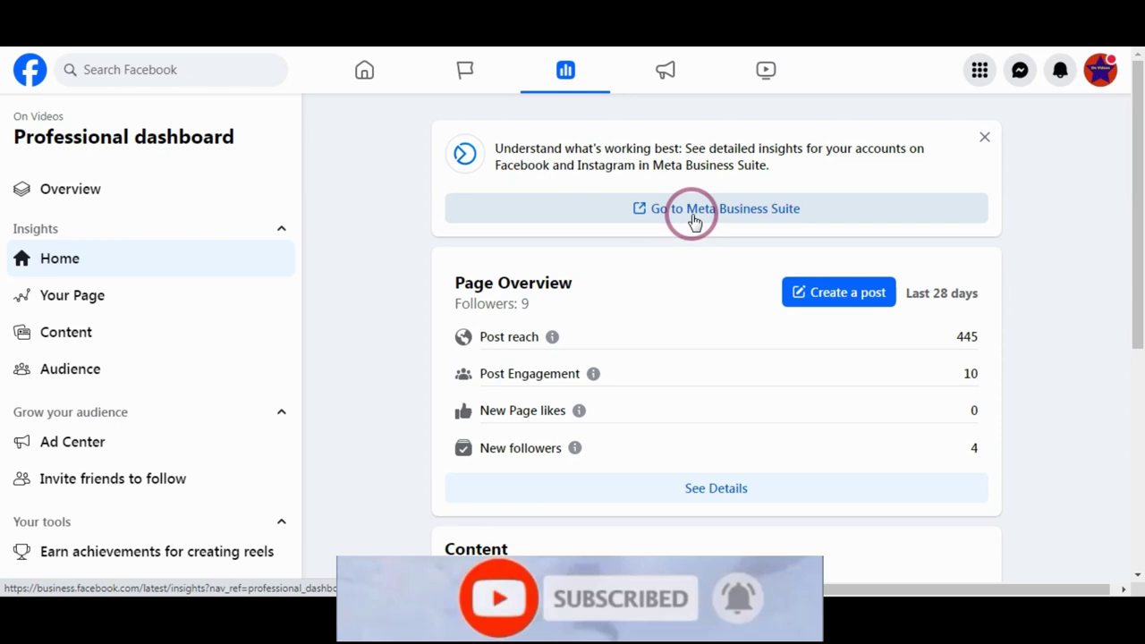
Open the Meta Business Suite Insights overview for Oct 1–28, 2023, checking the date-range presets unchanged
click(695, 215)
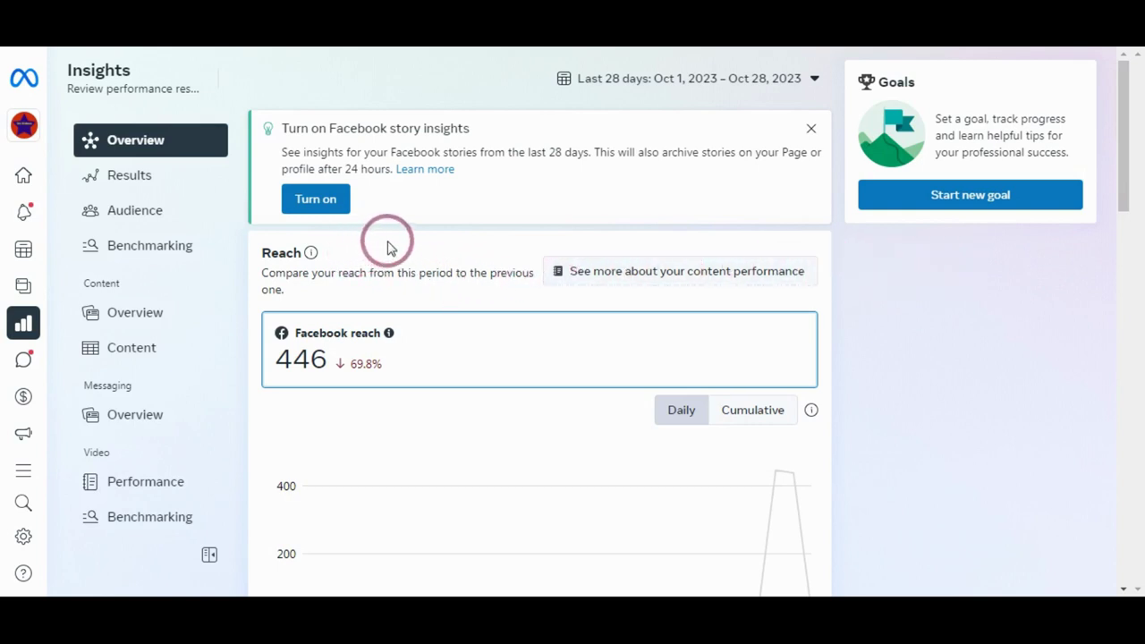
click(794, 81)
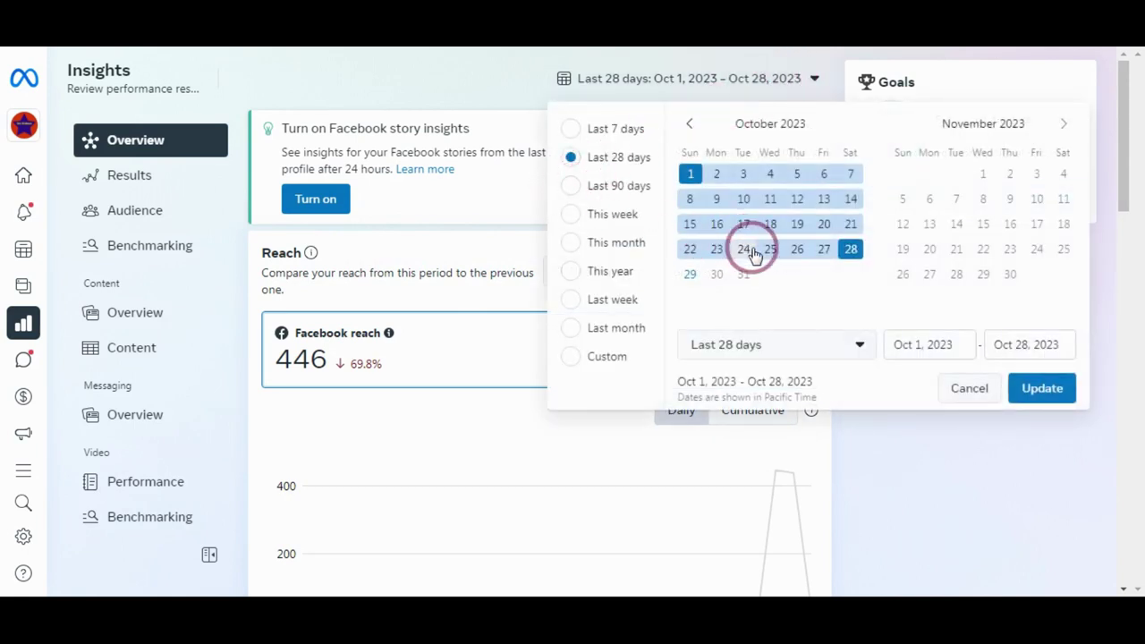
click(964, 393)
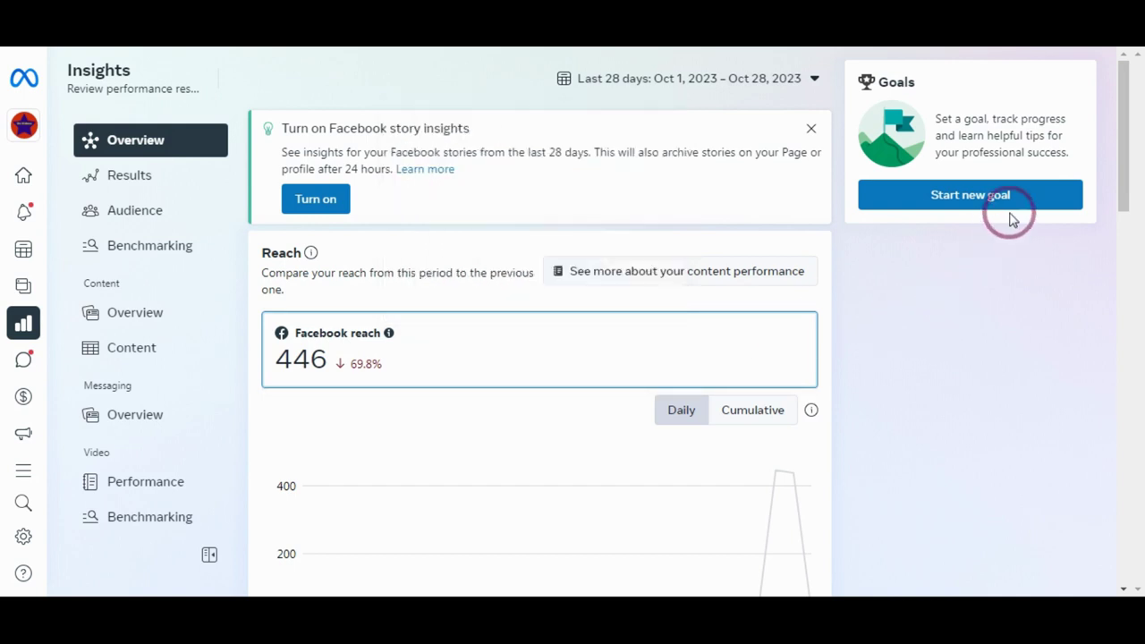
mouse_move(1132, 138)
mouse_down()
mouse_move(1134, 345)
mouse_move(1135, 295)
mouse_move(1094, 291)
mouse_up()
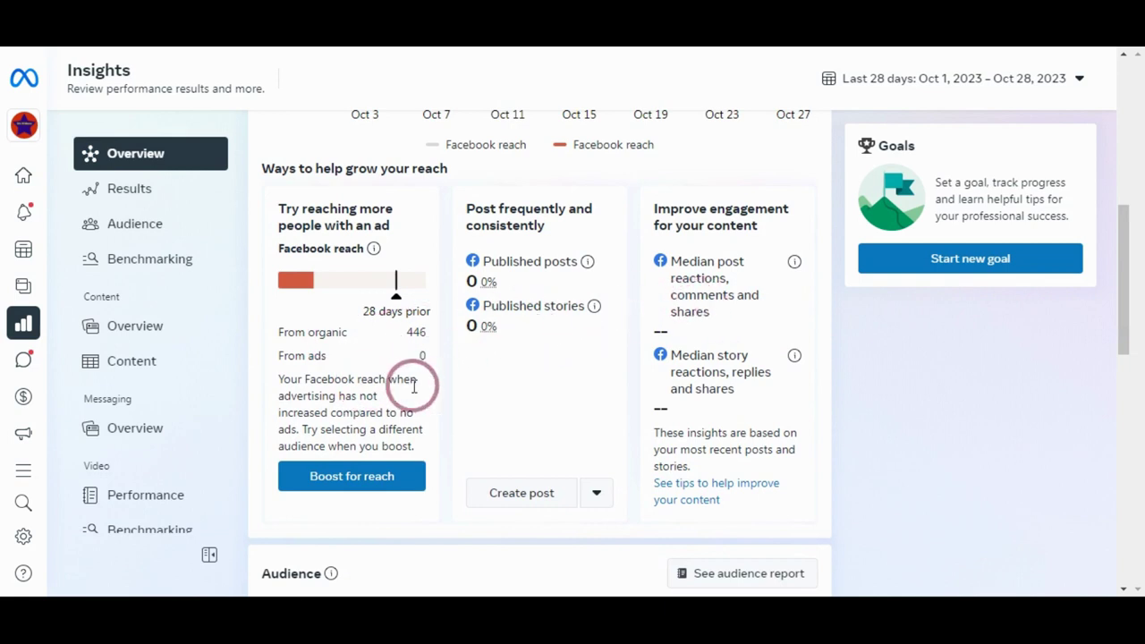
drag(1122, 274, 1133, 374)
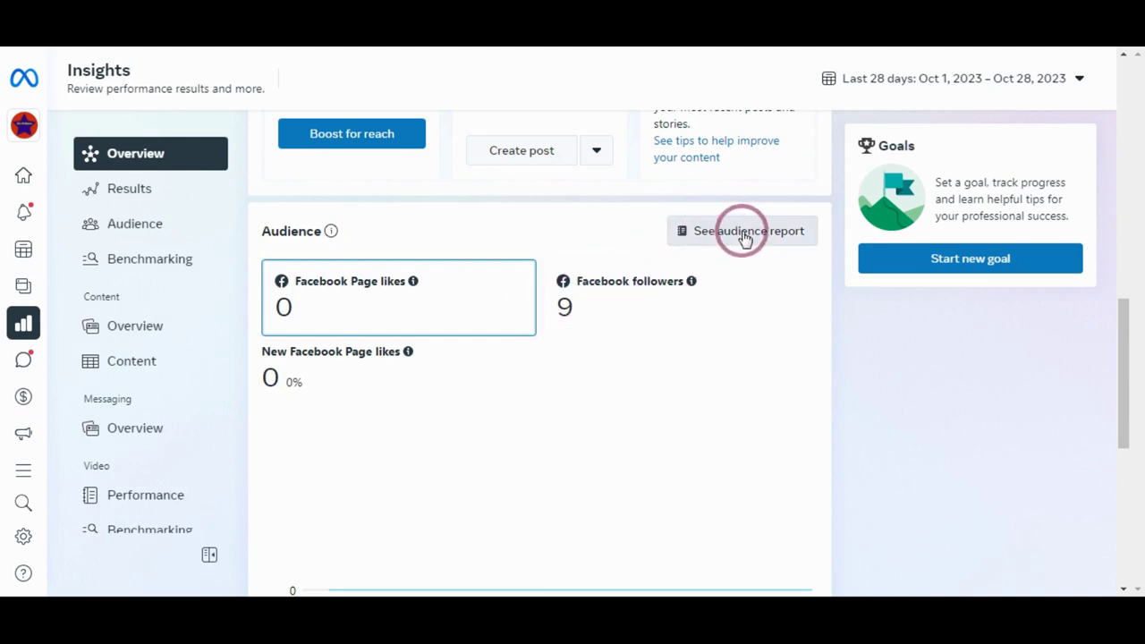
Review the Audience report's 9 followers, age, cities and countries, checking export options without exporting
click(701, 238)
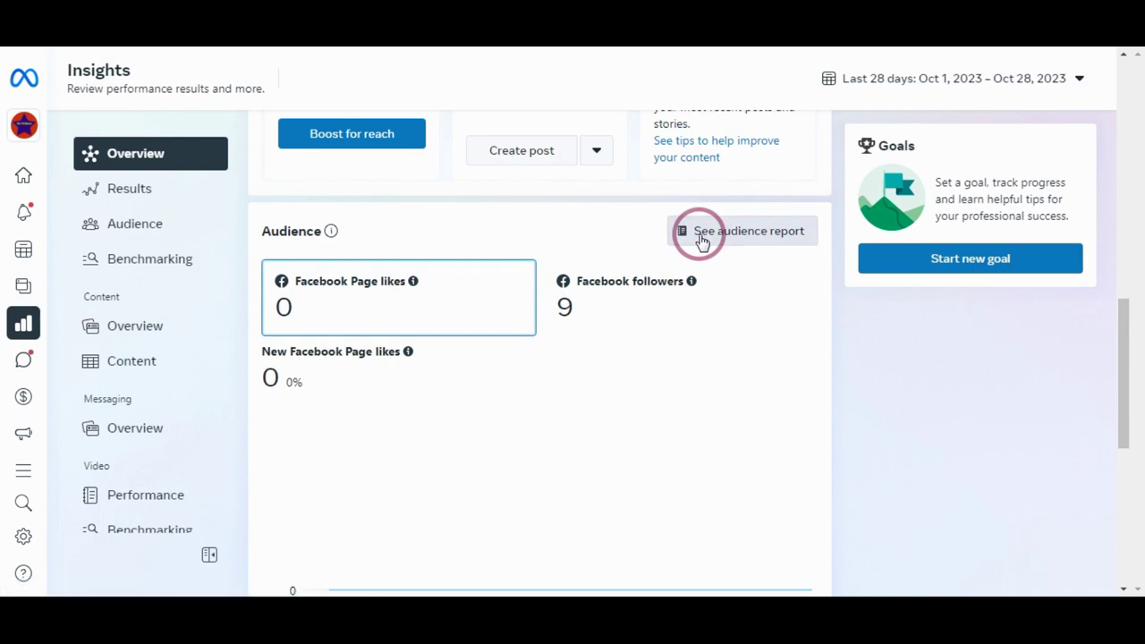
scroll(701, 238, down, 1)
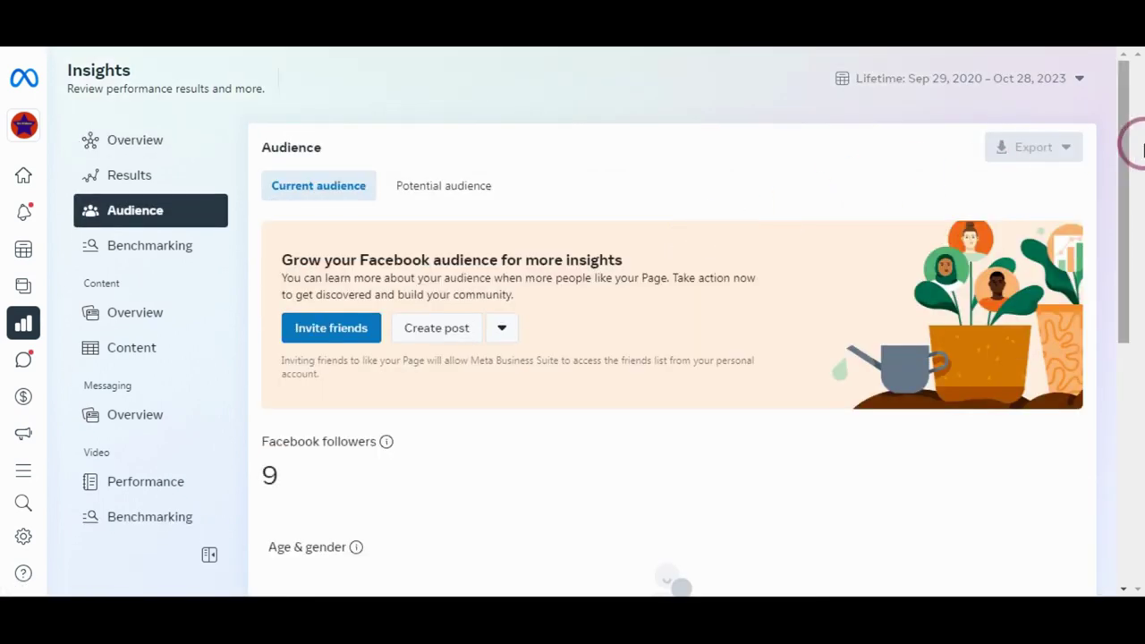
mouse_move(1142, 147)
mouse_down()
mouse_move(1124, 171)
mouse_move(1115, 376)
mouse_up()
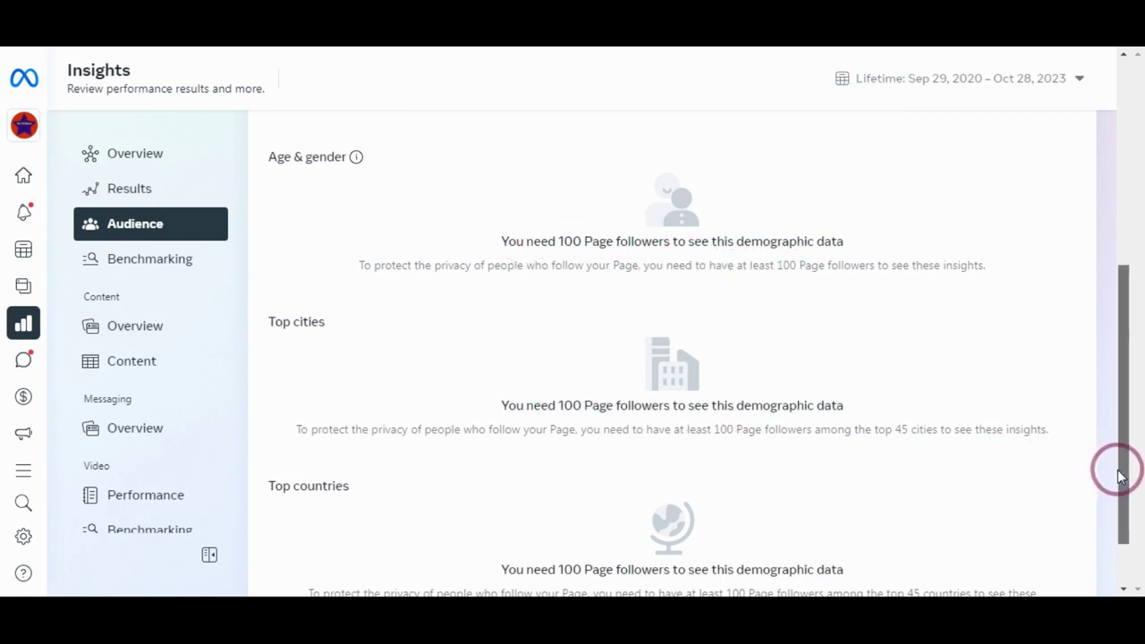
mouse_move(1118, 471)
mouse_down()
mouse_move(1131, 515)
mouse_move(1127, 230)
mouse_move(1106, 128)
mouse_up()
click(1064, 147)
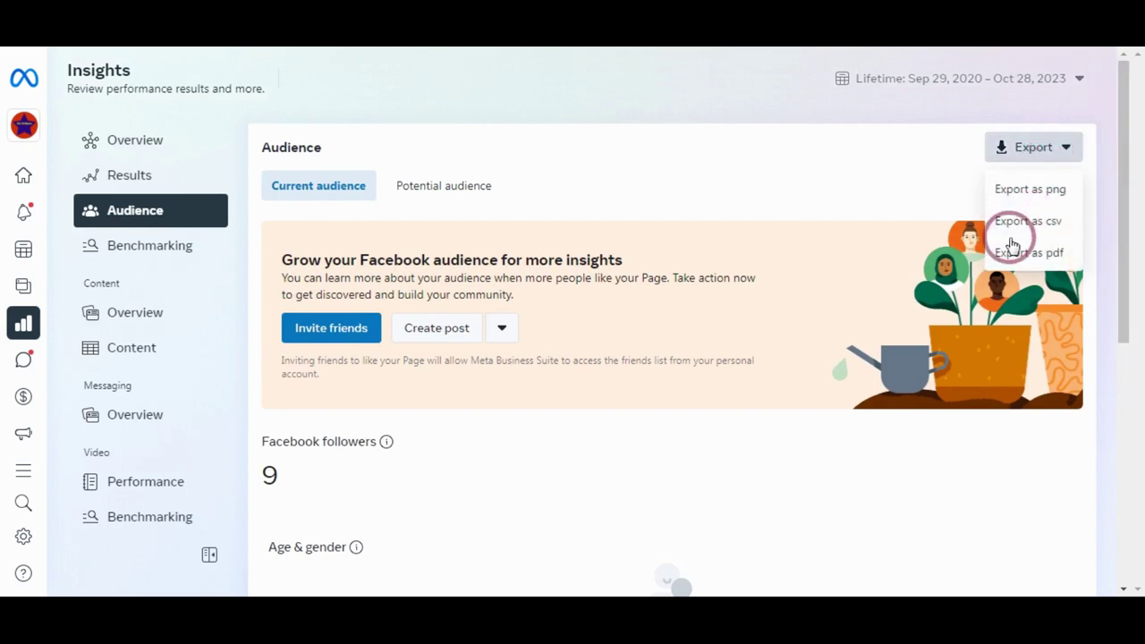
click(1000, 116)
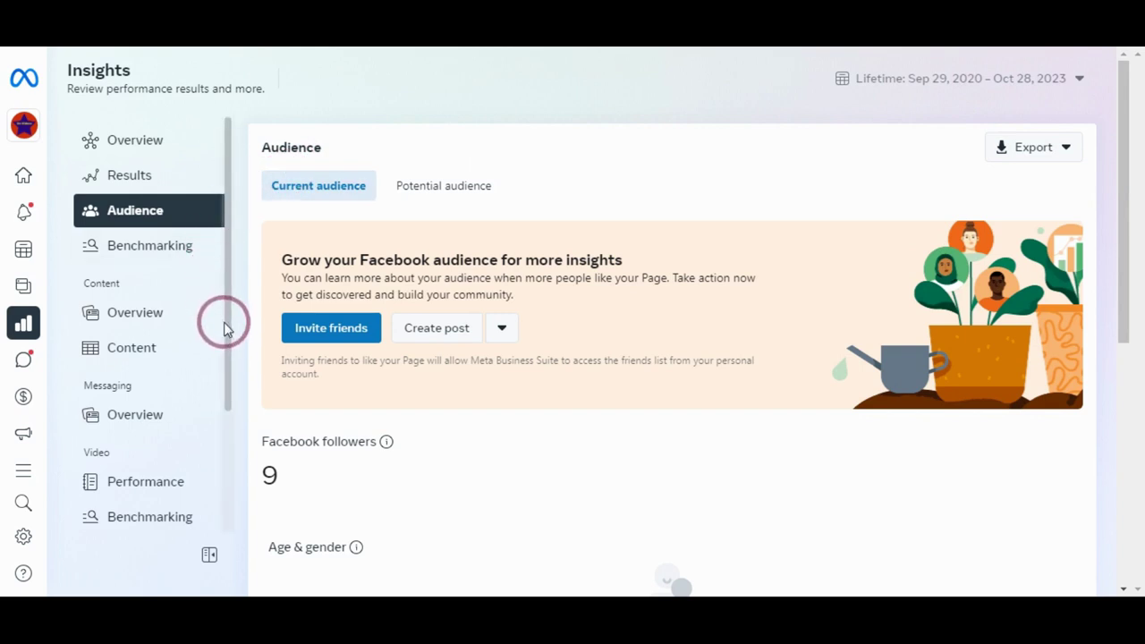
Chart Minutes viewed, 1-minute and 3-second video views in the Video Performance report
drag(224, 327, 234, 401)
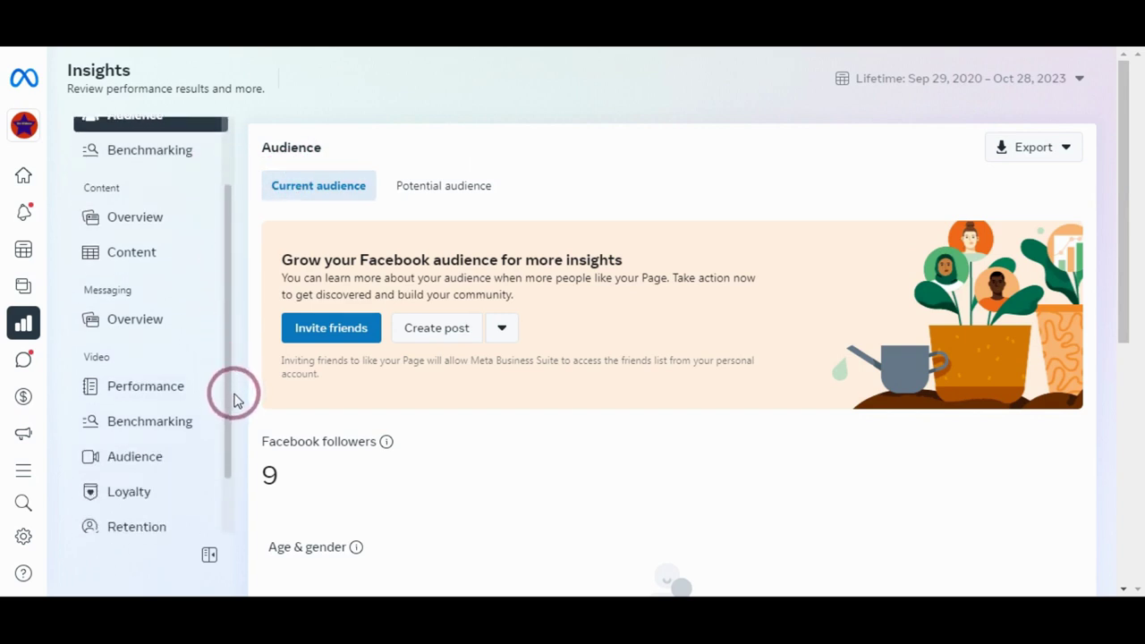
click(174, 372)
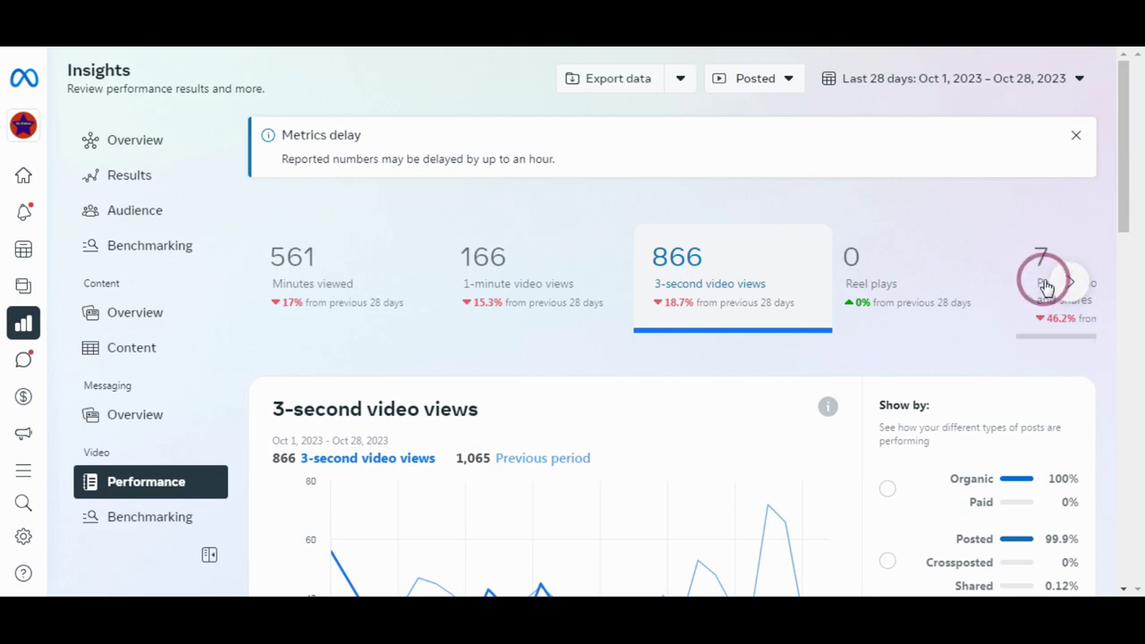
click(355, 261)
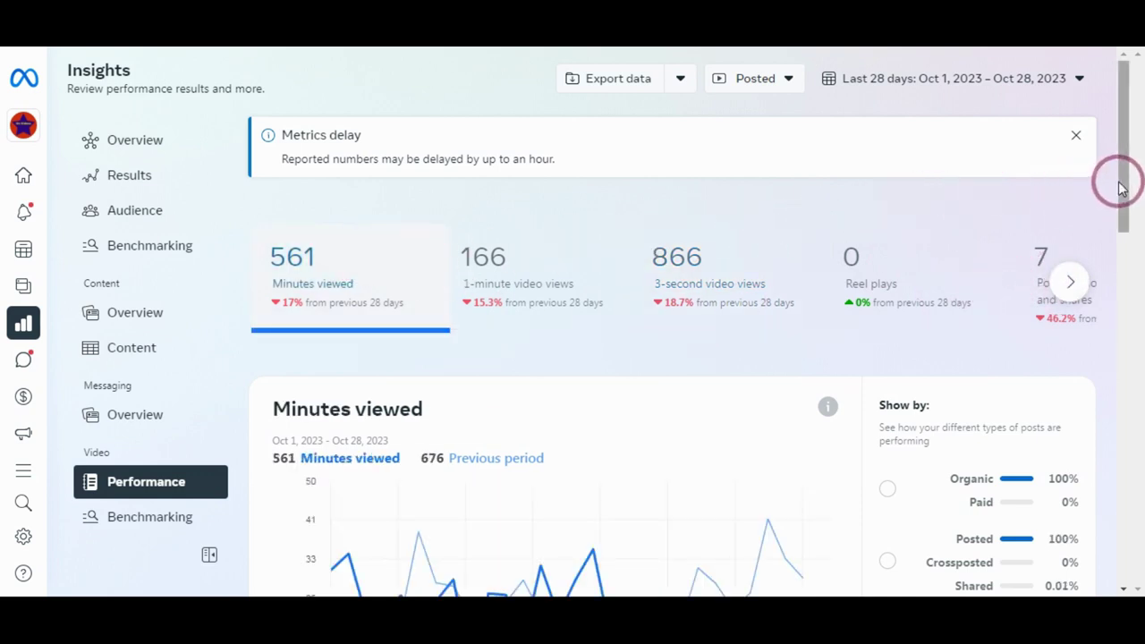
drag(1119, 179, 1120, 205)
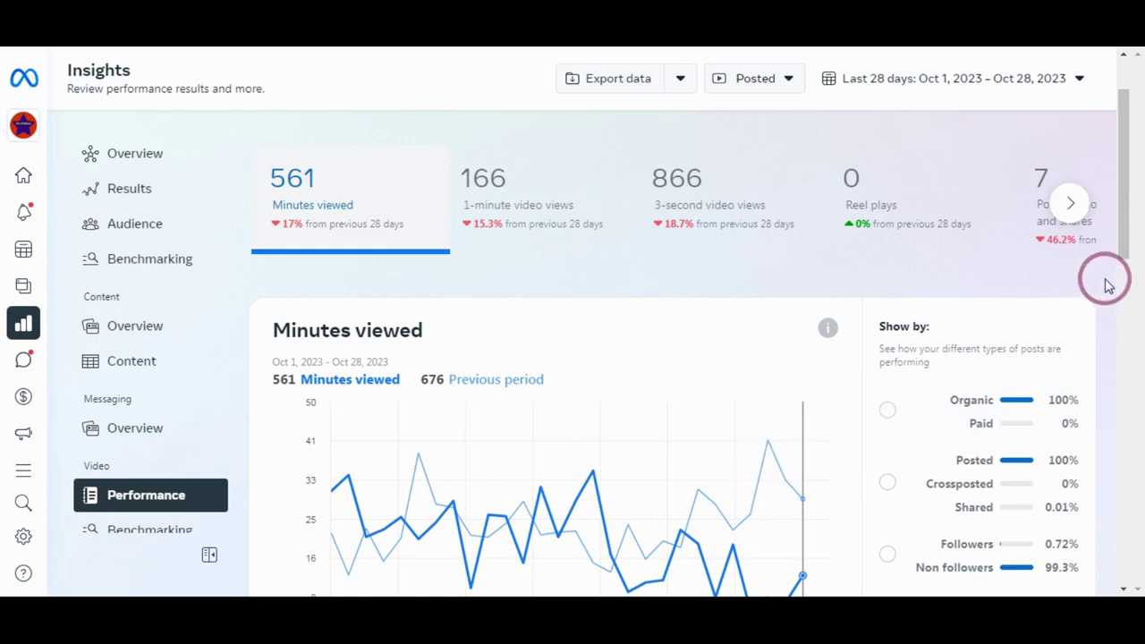
click(528, 231)
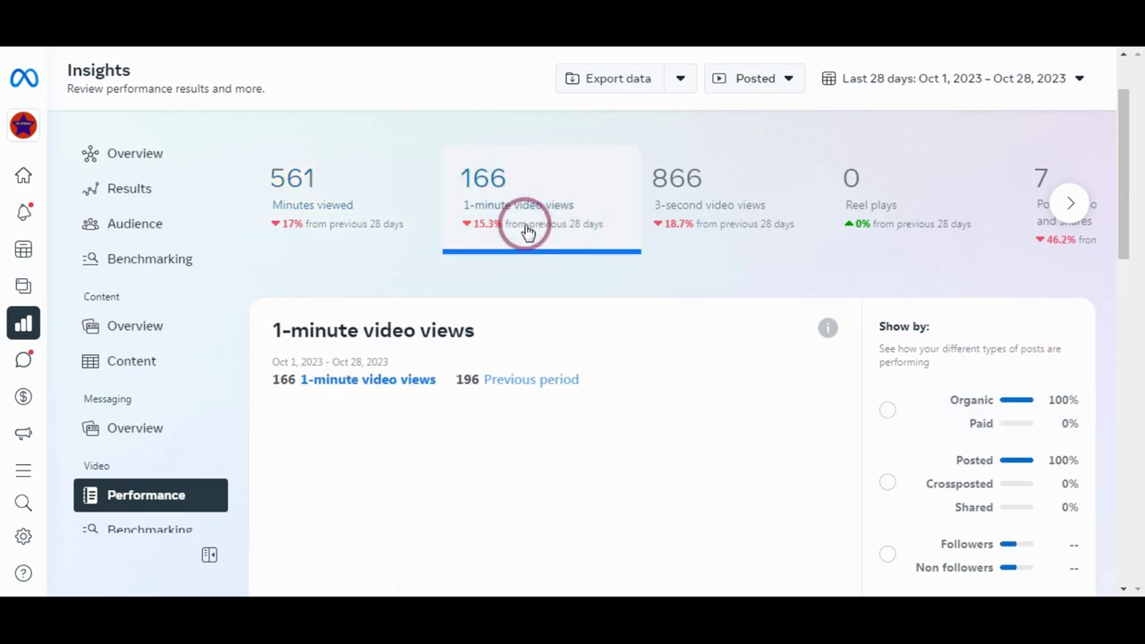
click(690, 205)
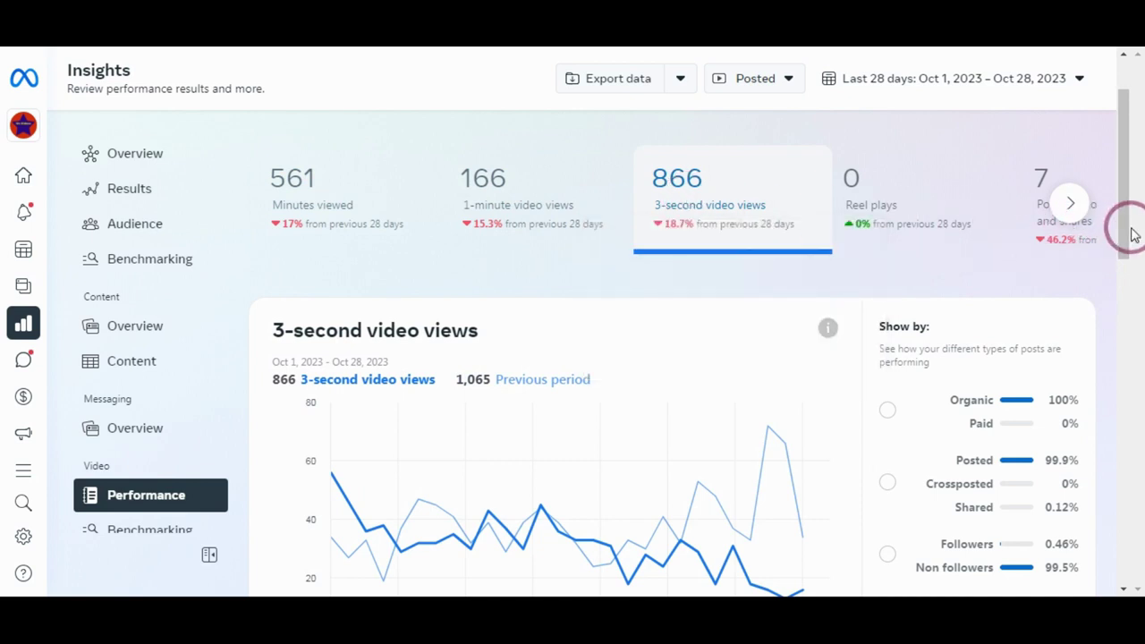
drag(1129, 240, 1134, 301)
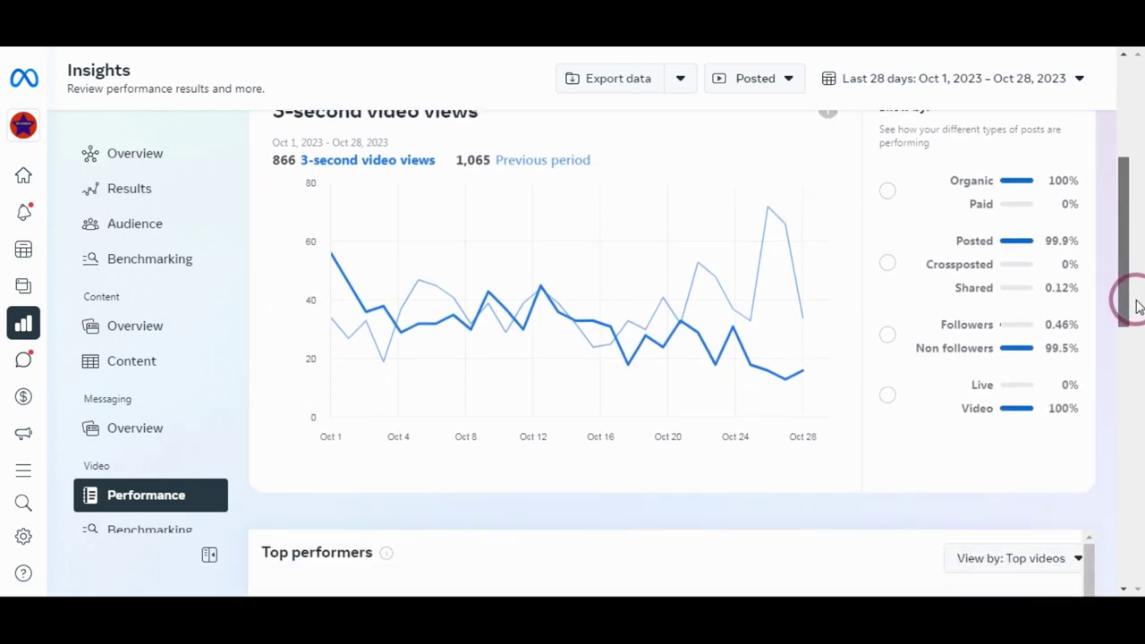
mouse_move(803, 371)
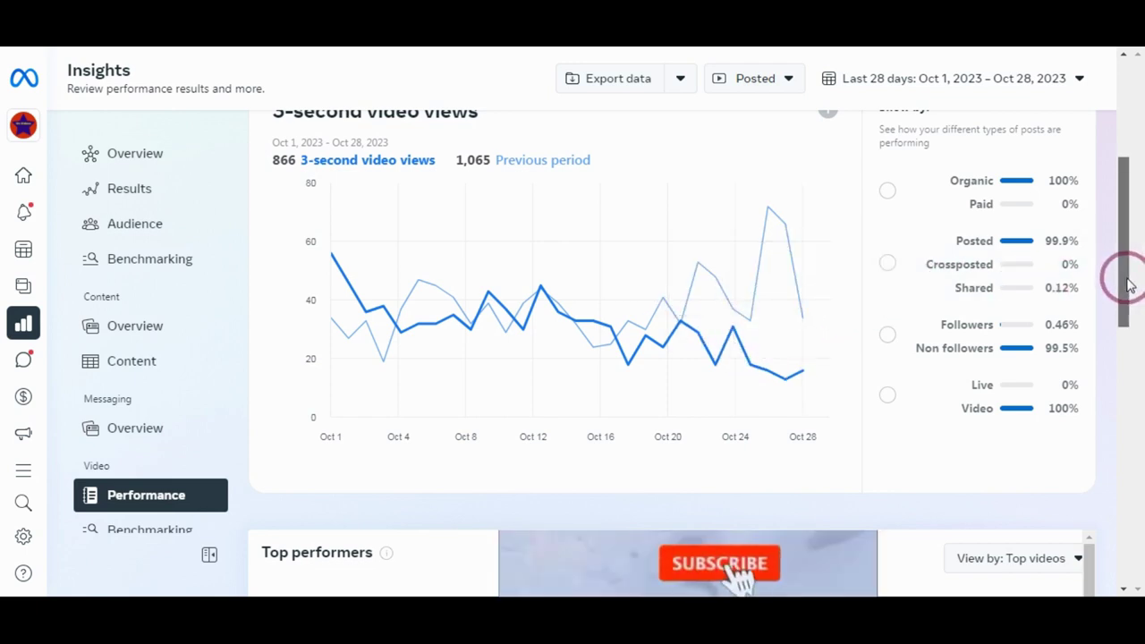
Review the Top performers video table, checking the View by ranking options without changing them
drag(1130, 284, 1134, 363)
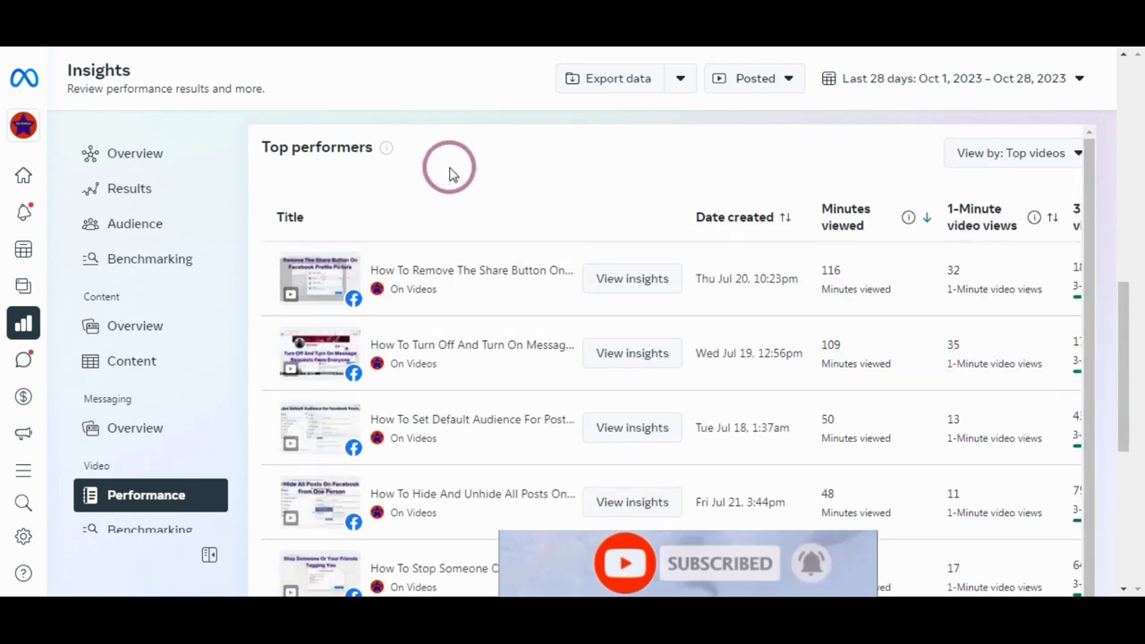
click(1026, 171)
click(1025, 170)
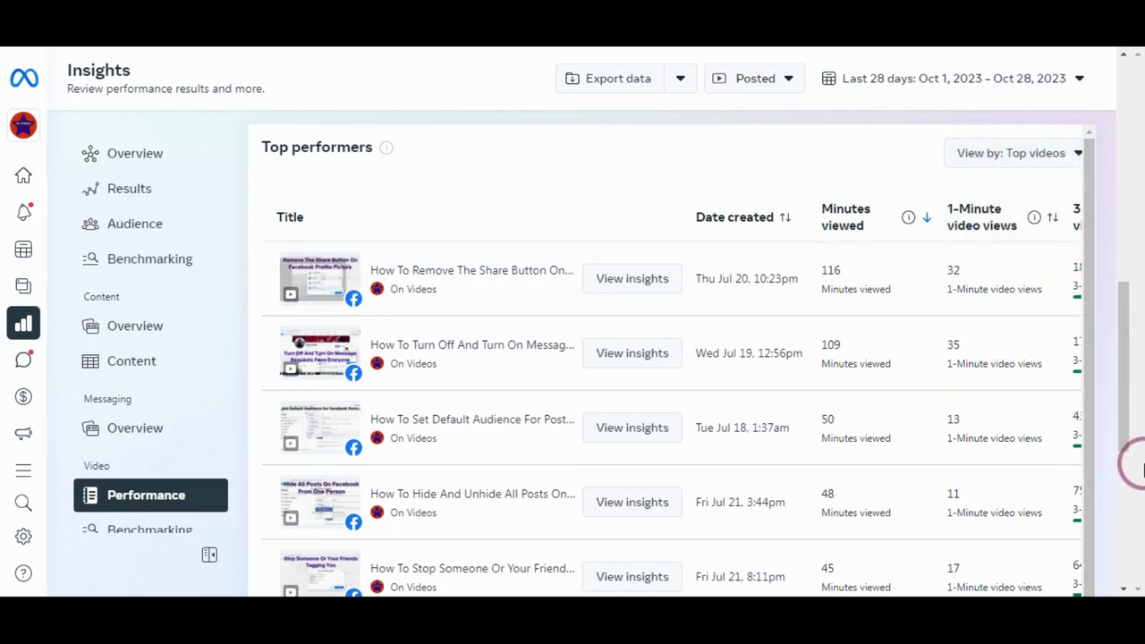
mouse_move(1131, 416)
mouse_down()
mouse_move(1135, 491)
mouse_move(1140, 117)
mouse_up()
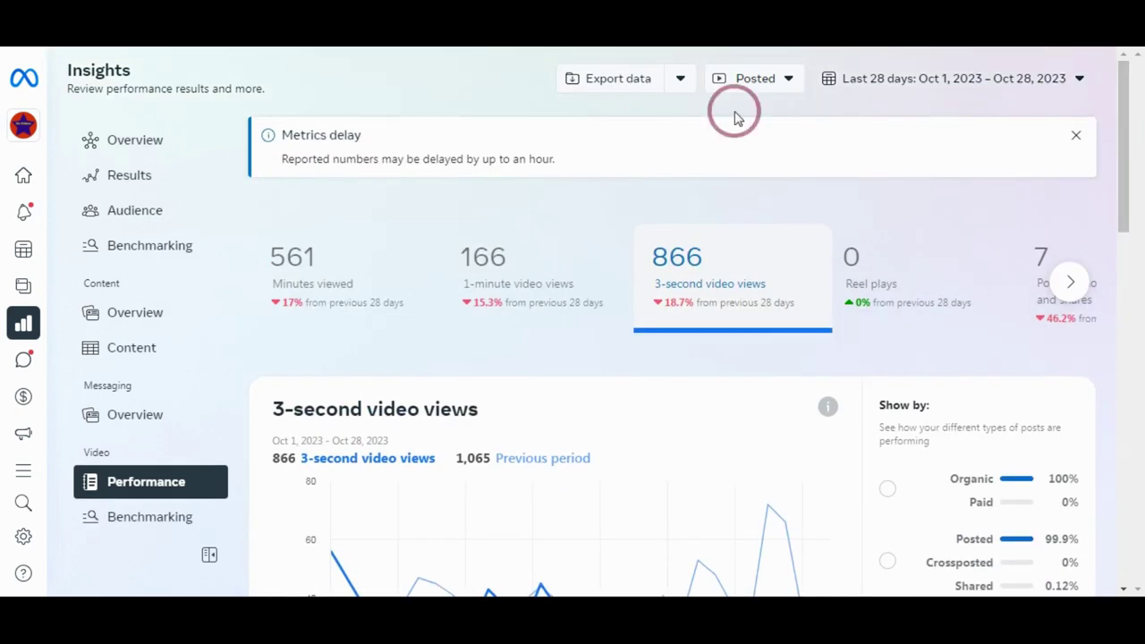